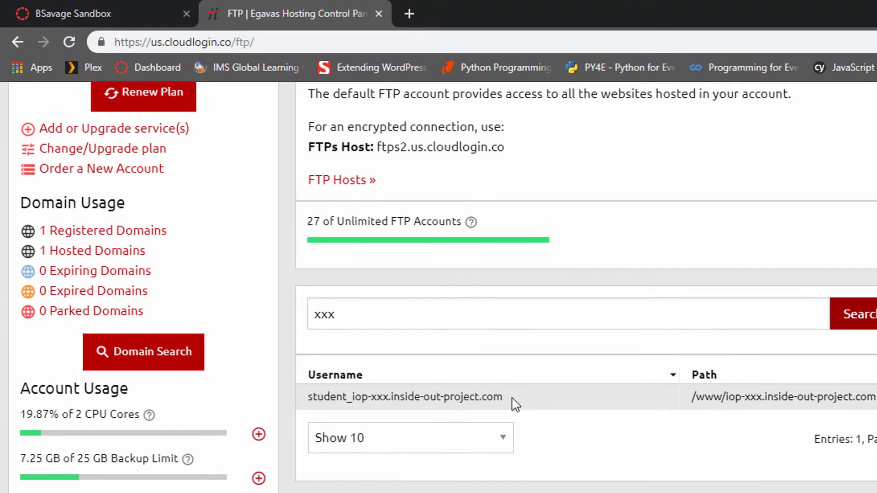
Step: Select the FTP account username in the control panel's accounts table, then switch to the iop-xxx project in Atom
{"action": "left_click_drag", "start_coordinate": [512, 398], "coordinate": [307, 397]}
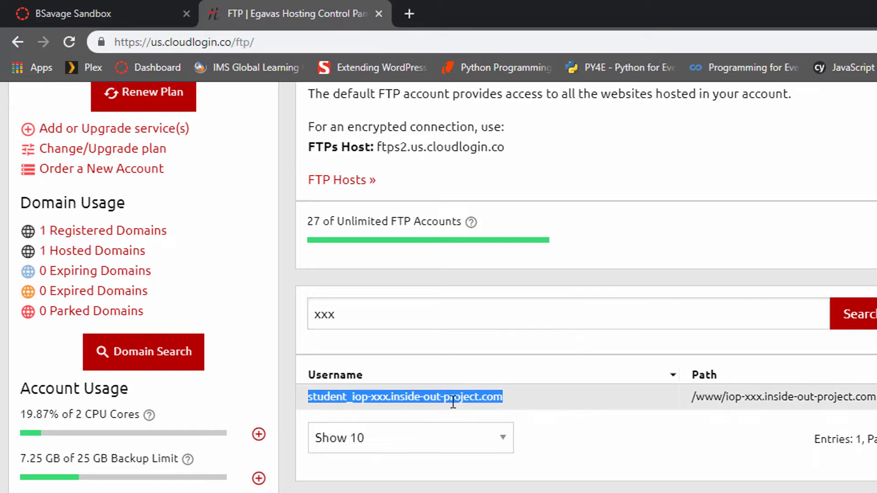
{"action": "left_click", "coordinate": [512, 401]}
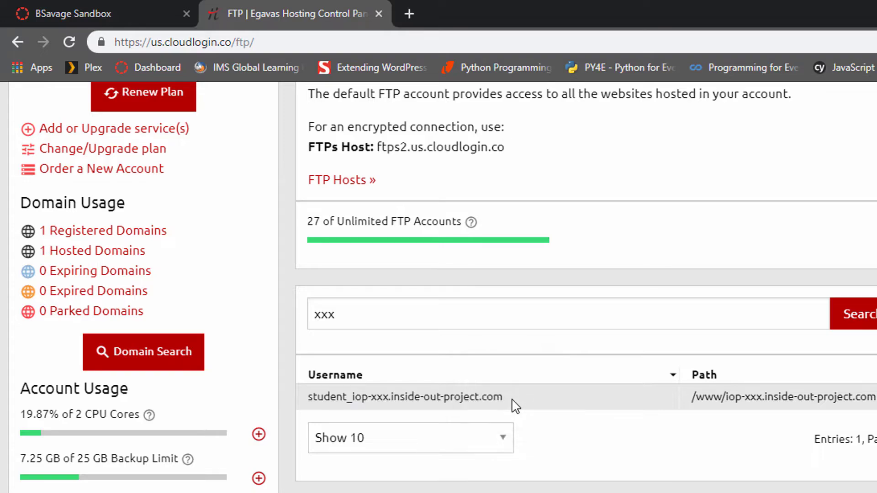
{"action": "key", "text": "alt+Tab"}
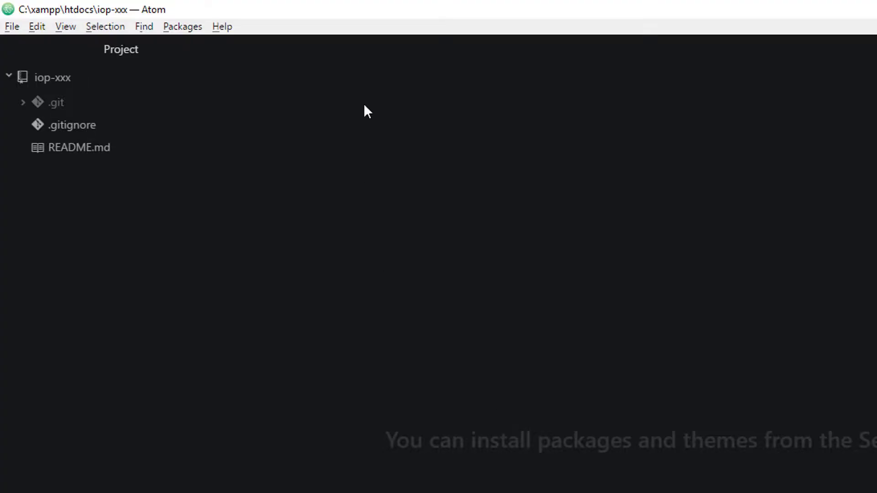
Step: Generate a default .ftpignore file with Remote FTP's Create ignore file command
{"action": "left_click", "coordinate": [182, 29]}
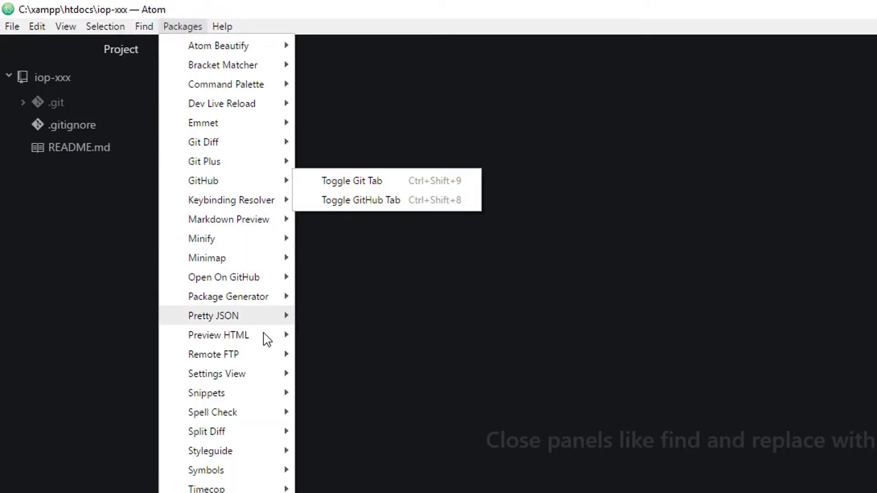
{"action": "mouse_move", "coordinate": [264, 356]}
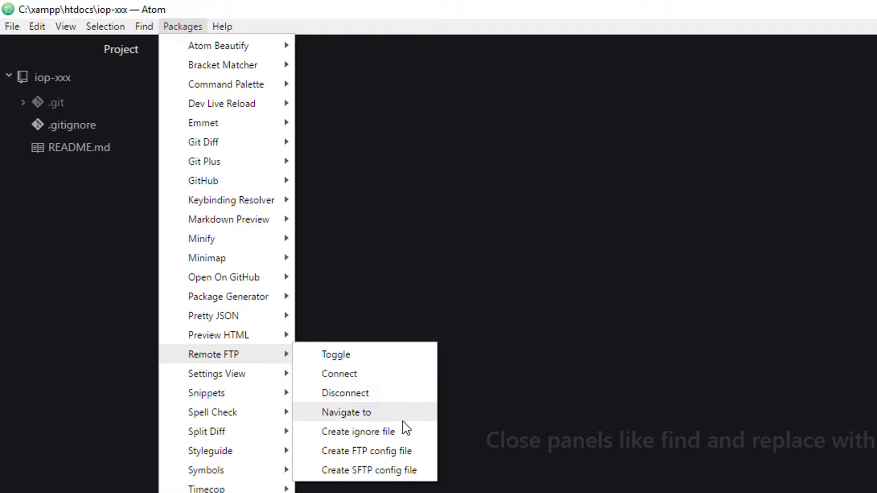
{"action": "left_click", "coordinate": [403, 434]}
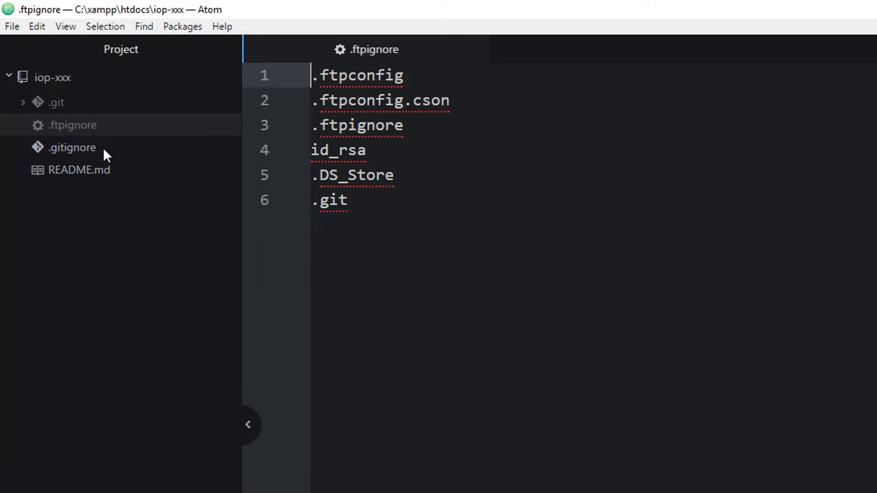
Step: Add a '.gitignore' entry on a new line after '.git' and close the .ftpignore file
{"action": "left_click", "coordinate": [380, 209]}
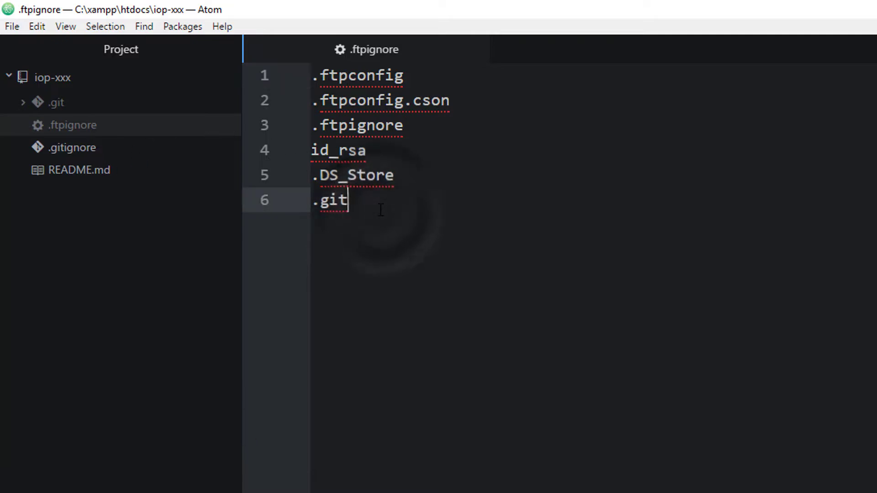
{"action": "key", "text": "Return"}
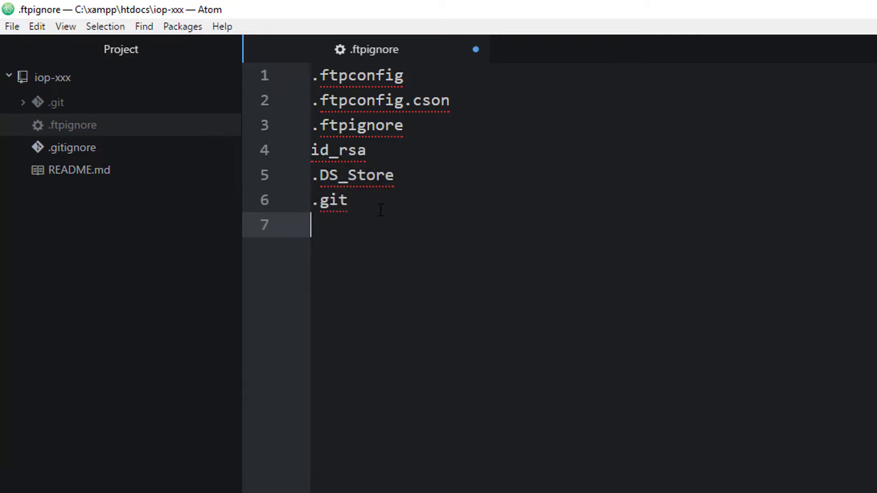
{"action": "type", "text": ".gitignore"}
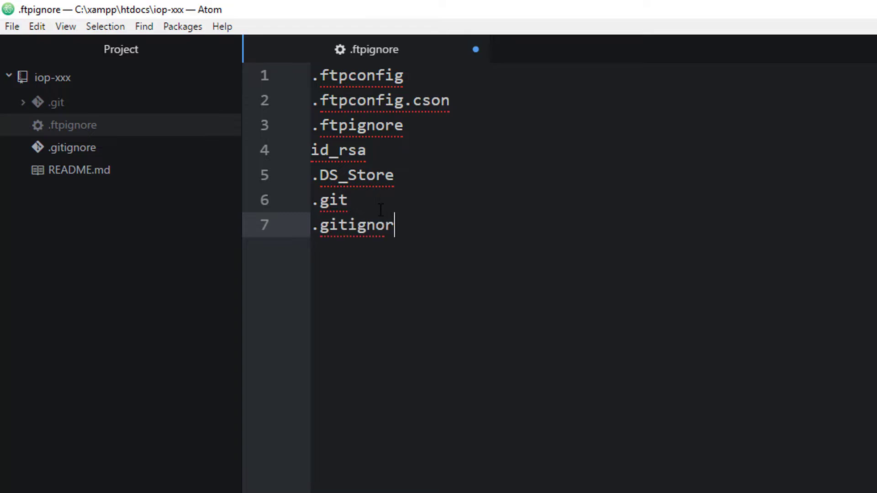
{"action": "left_click", "coordinate": [370, 284]}
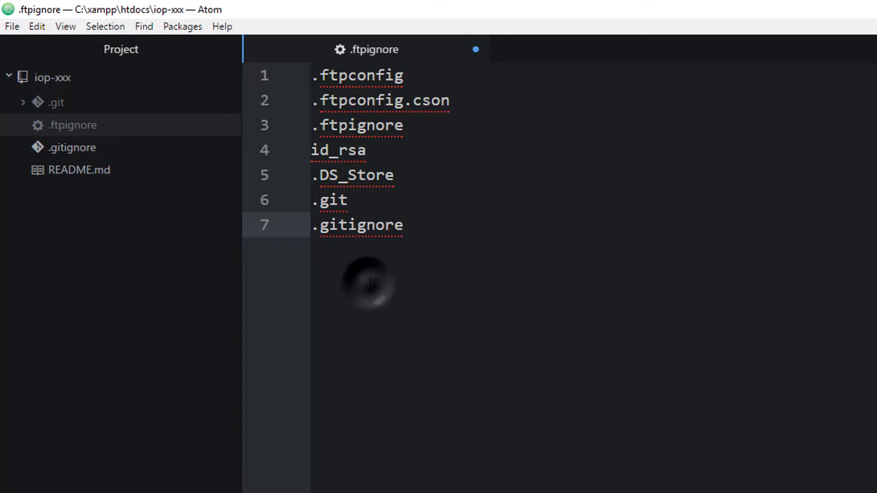
{"action": "left_click", "coordinate": [417, 259]}
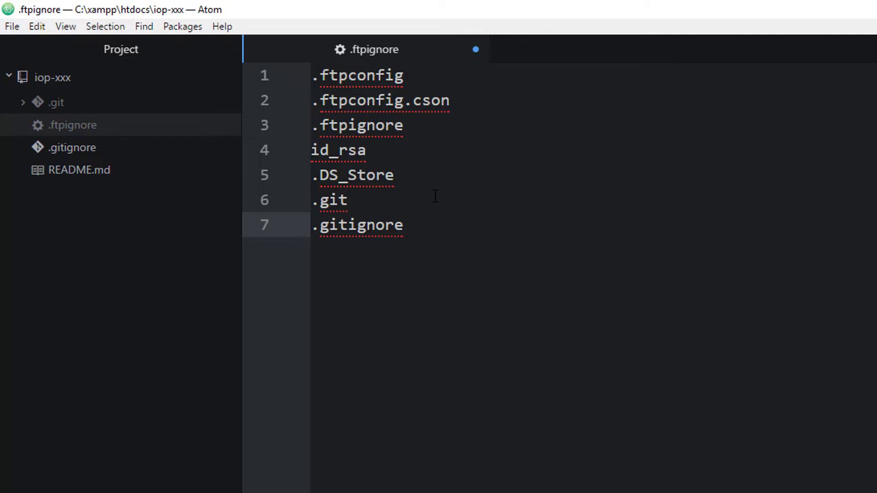
{"action": "left_click", "coordinate": [474, 49]}
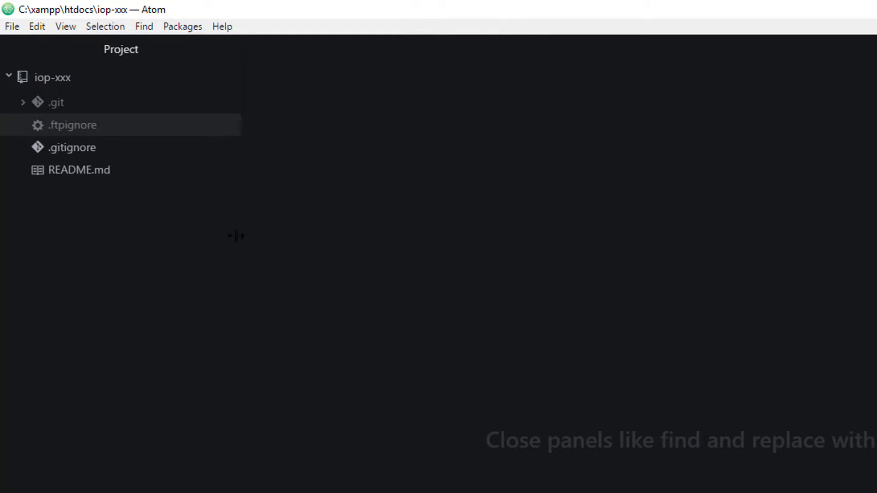
{"action": "left_click", "coordinate": [142, 150]}
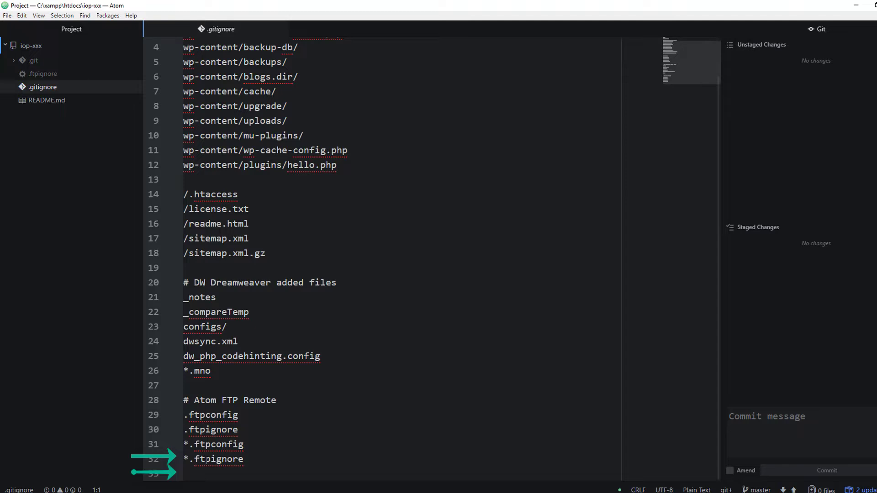
{"action": "left_click", "coordinate": [206, 459]}
{"action": "left_click", "coordinate": [307, 445]}
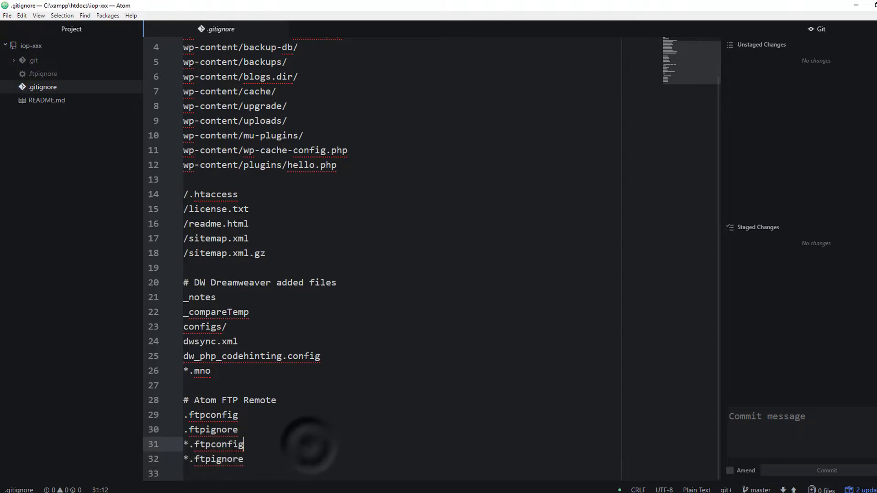
{"action": "double_click", "coordinate": [228, 444]}
{"action": "left_click", "coordinate": [308, 416]}
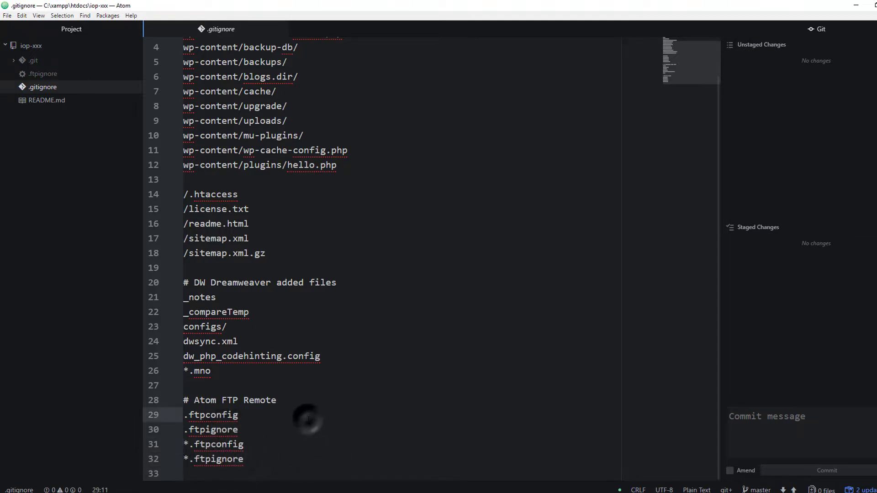
{"action": "double_click", "coordinate": [213, 430]}
{"action": "left_click", "coordinate": [216, 415]}
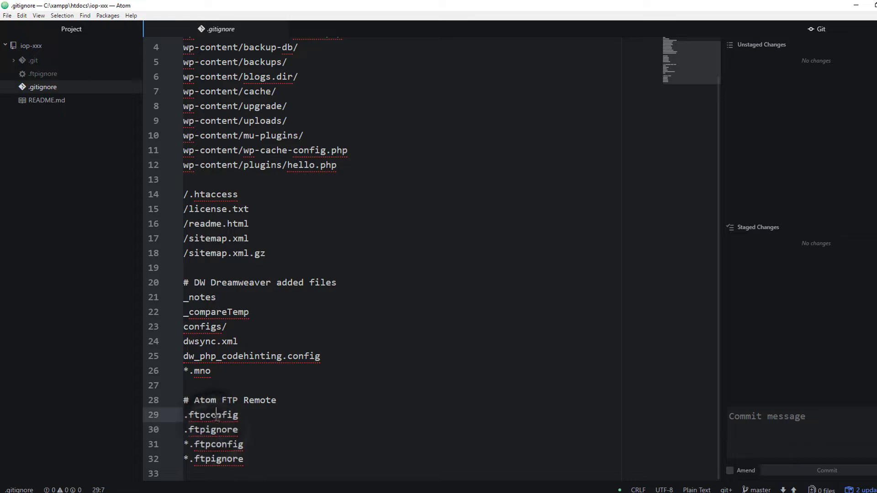
{"action": "left_click", "coordinate": [324, 386]}
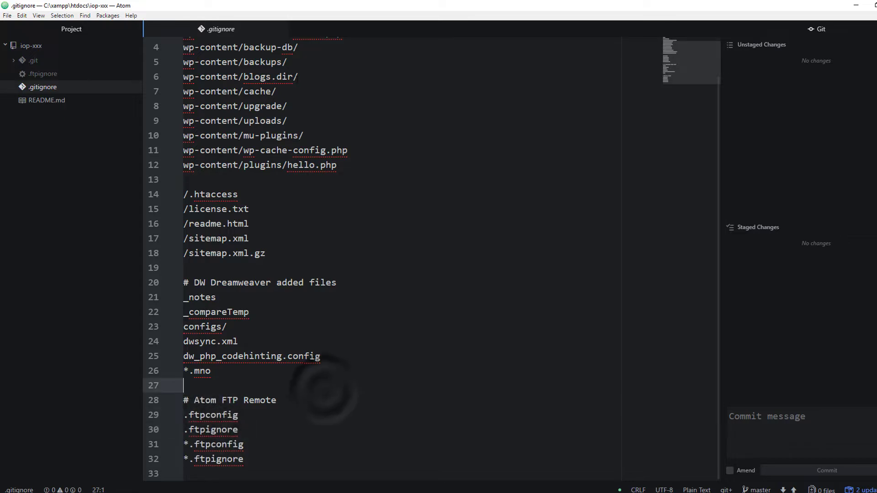
{"action": "left_click", "coordinate": [280, 29]}
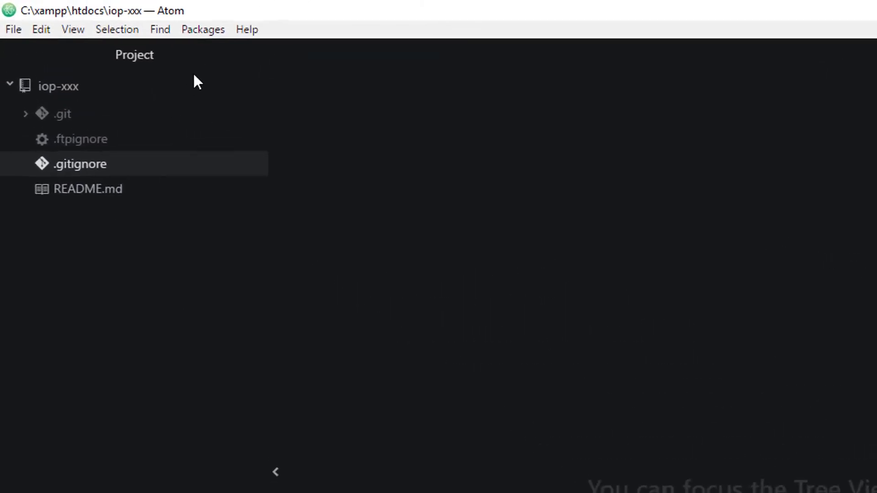
Step: Generate a default .ftpconfig and paste the FTP account username into the user value
{"action": "left_click", "coordinate": [208, 32]}
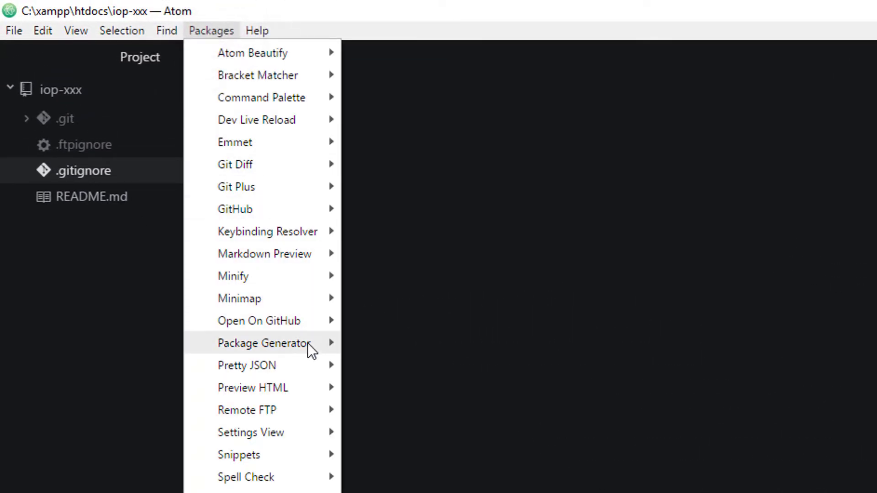
{"action": "mouse_move", "coordinate": [310, 404]}
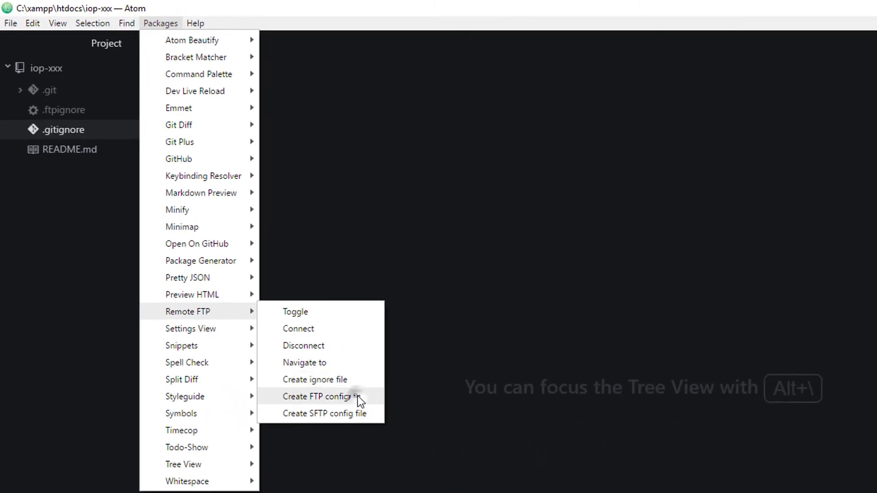
{"action": "left_click", "coordinate": [358, 396]}
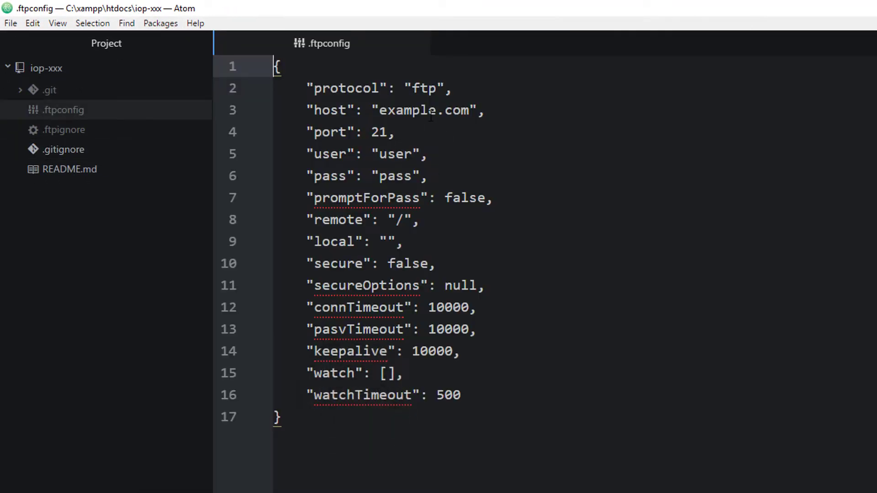
{"action": "double_click", "coordinate": [391, 156]}
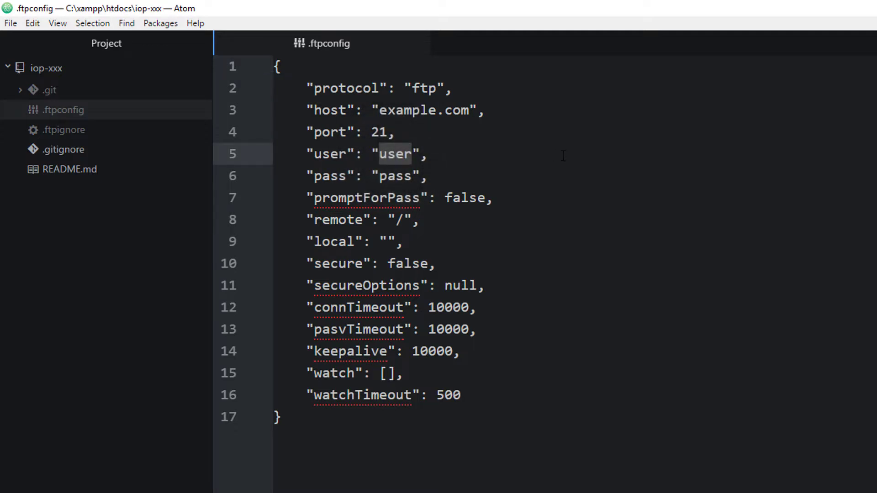
{"action": "type", "text": "student_iop-xxx.inside-out-project.com"}
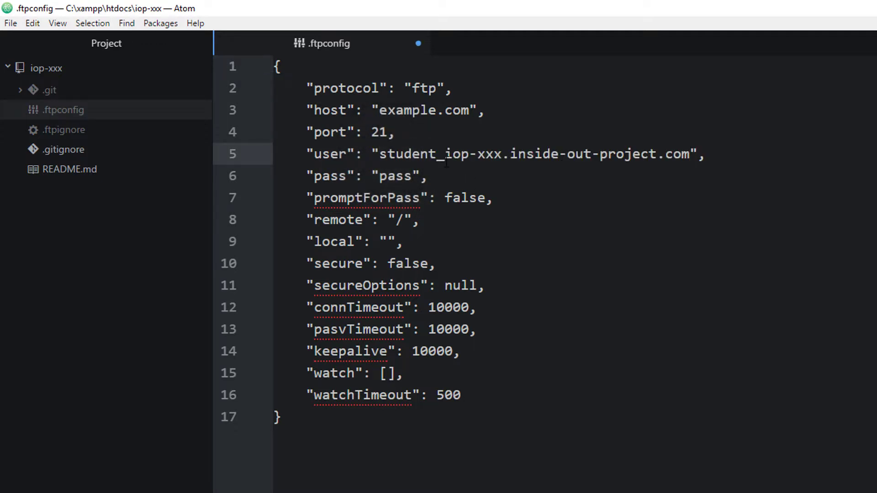
{"action": "left_click_drag", "start_coordinate": [445, 156], "coordinate": [692, 153]}
{"action": "key", "text": "ctrl+c"}
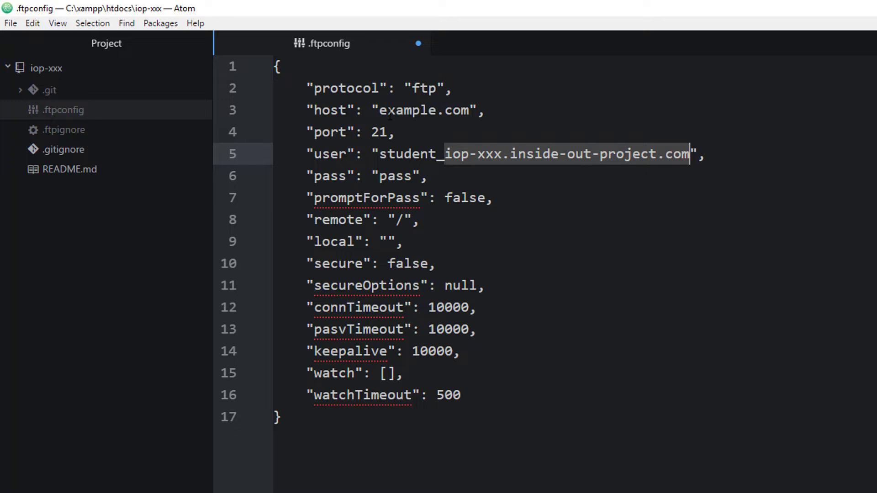
Step: Set the host to iop-xxx.inside-out-project.com, type the FTP account password, and save .ftpconfig
{"action": "left_click_drag", "start_coordinate": [379, 110], "coordinate": [469, 112]}
{"action": "key", "text": "ctrl+v"}
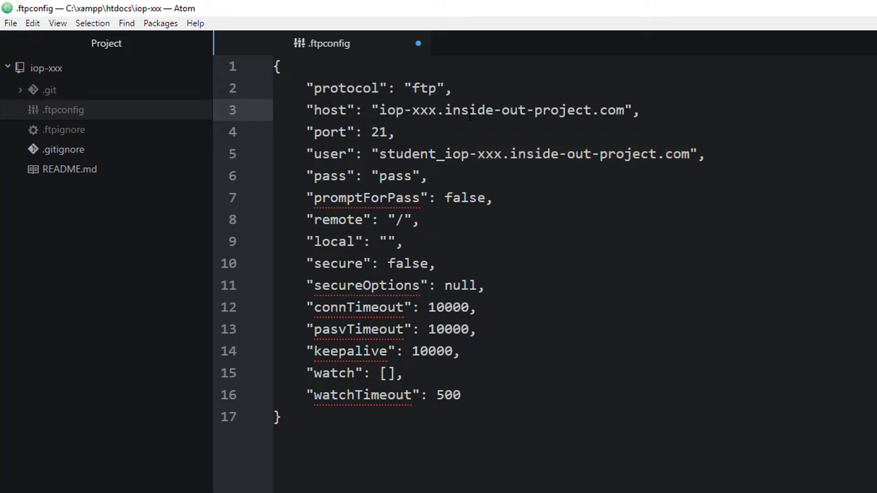
{"action": "left_click", "coordinate": [521, 220]}
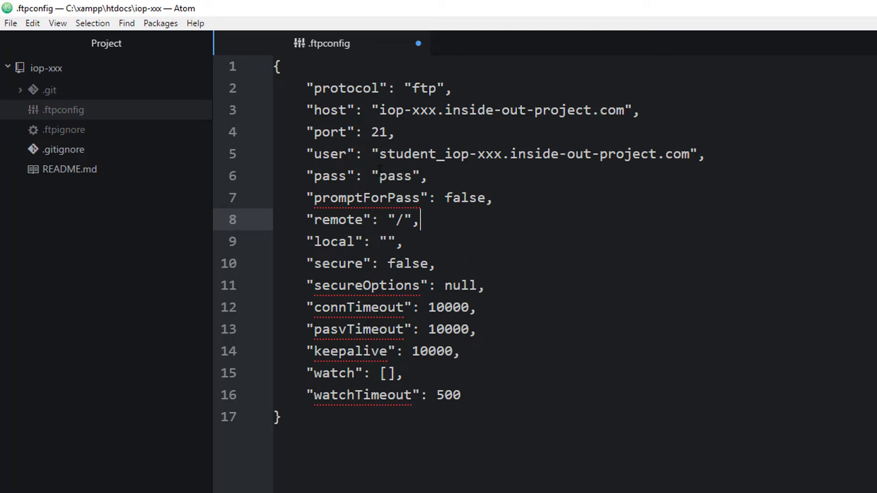
{"action": "left_click", "coordinate": [380, 173]}
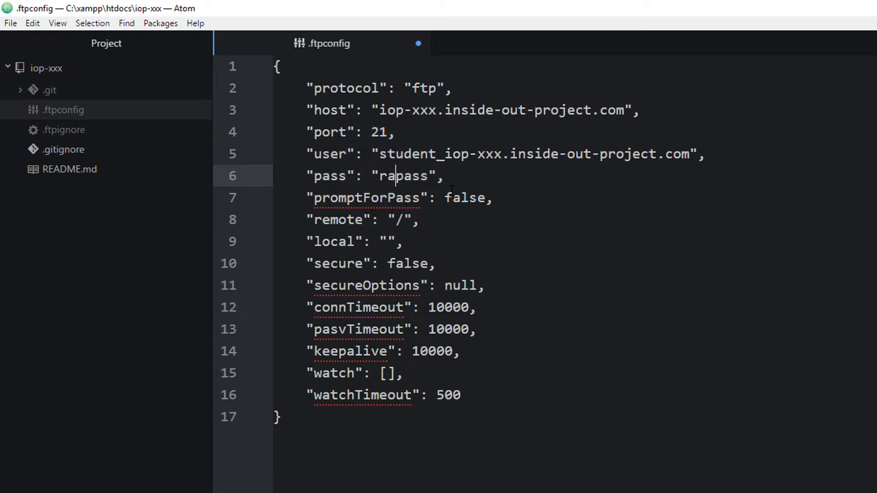
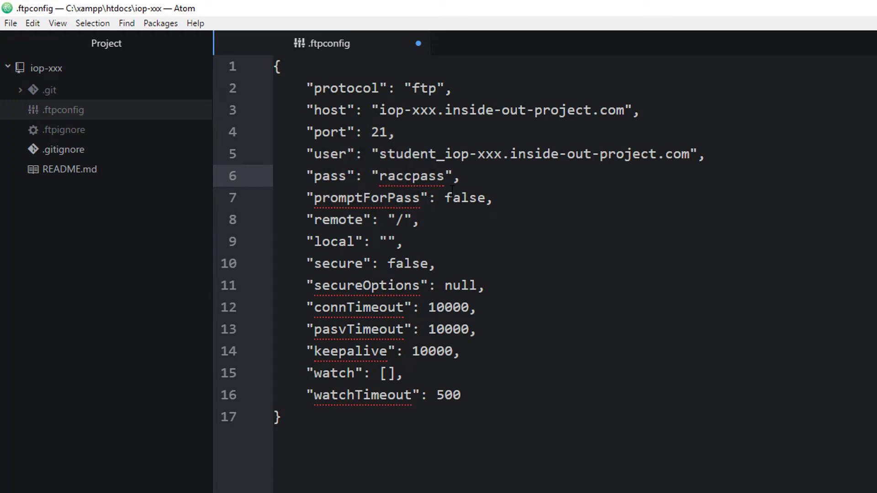
{"action": "key", "text": "ctrl+s"}
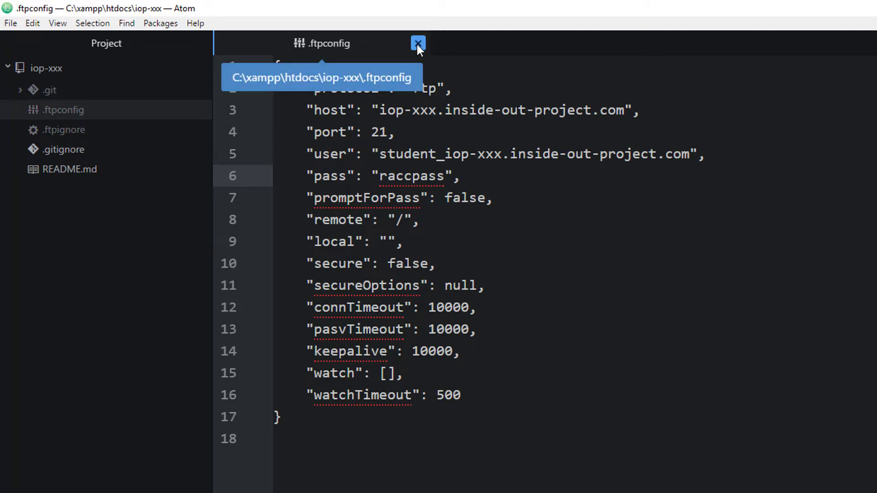
Step: Close .ftpconfig and toggle on the Remote FTP panel
{"action": "left_click", "coordinate": [417, 45]}
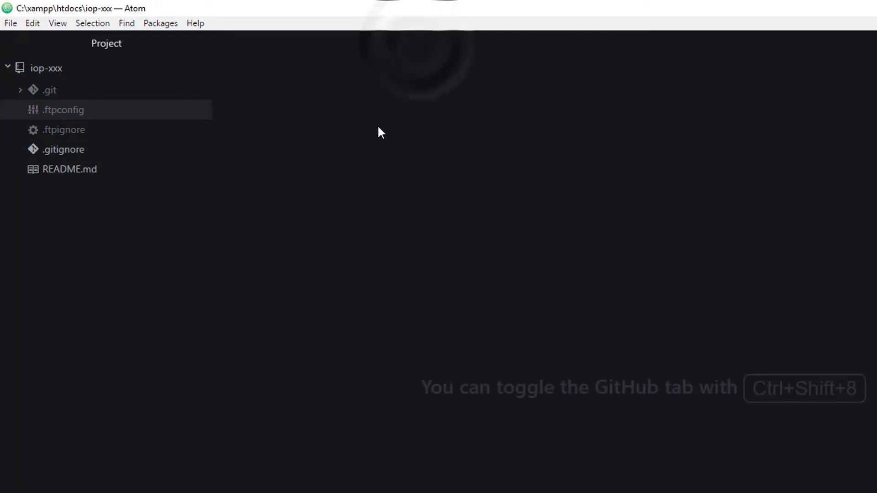
{"action": "left_click", "coordinate": [161, 26]}
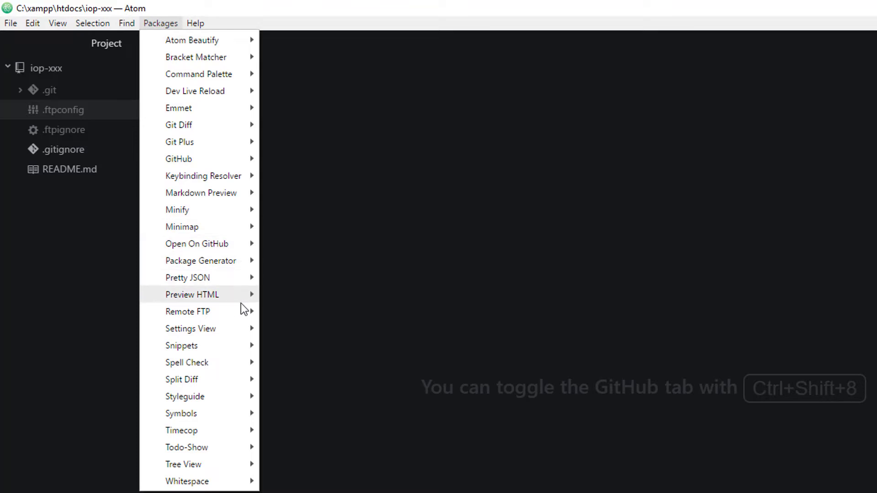
{"action": "mouse_move", "coordinate": [244, 316]}
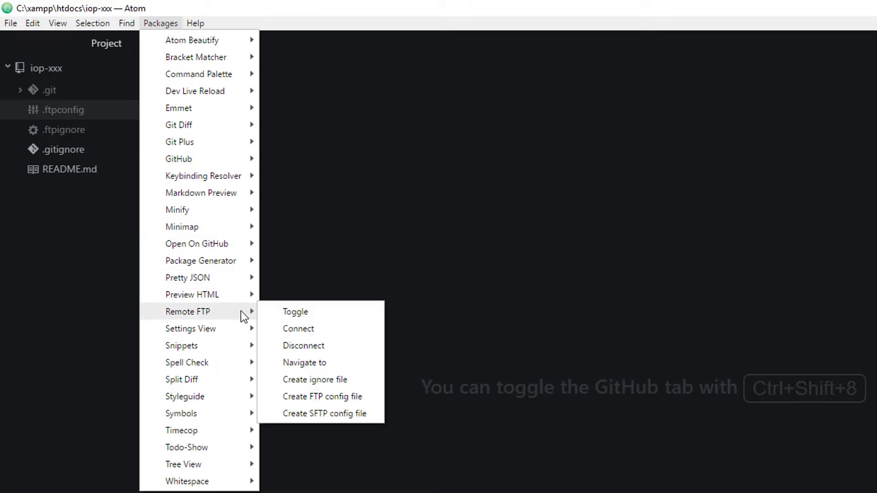
{"action": "left_click", "coordinate": [295, 312]}
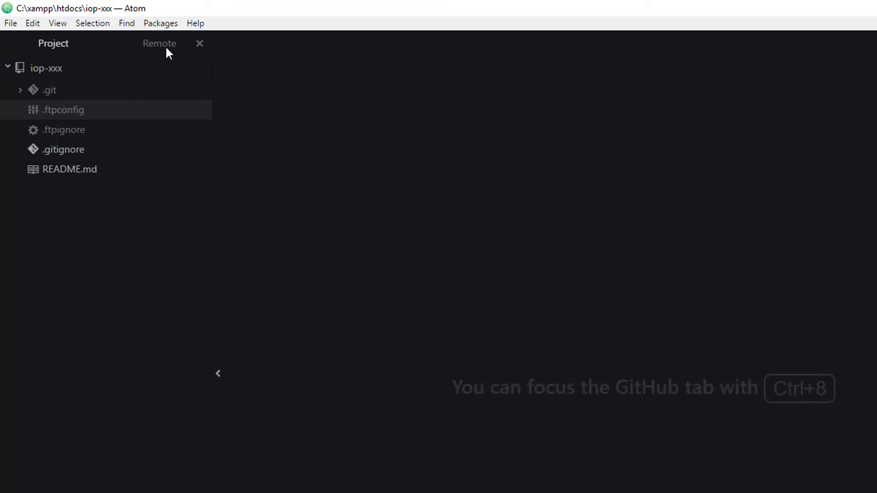
Step: Connect to the remote FTP server from the Remote panel, then return to the local Project tree
{"action": "left_click", "coordinate": [167, 47]}
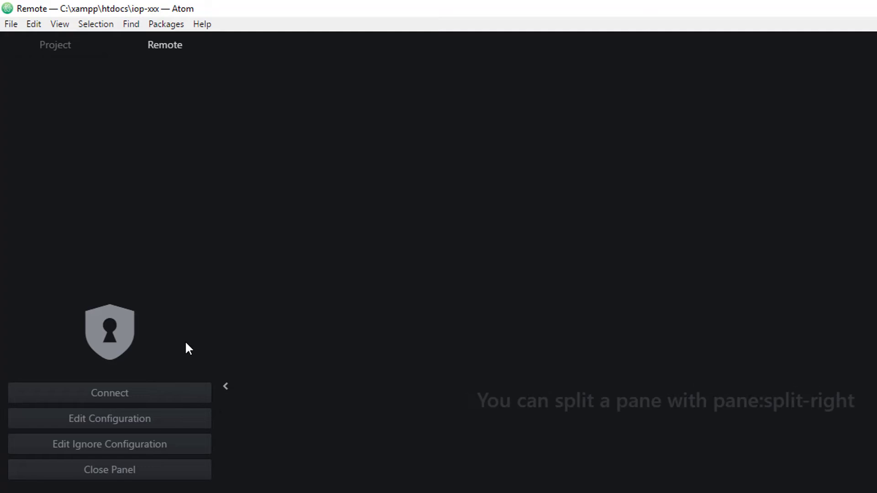
{"action": "left_click", "coordinate": [121, 399]}
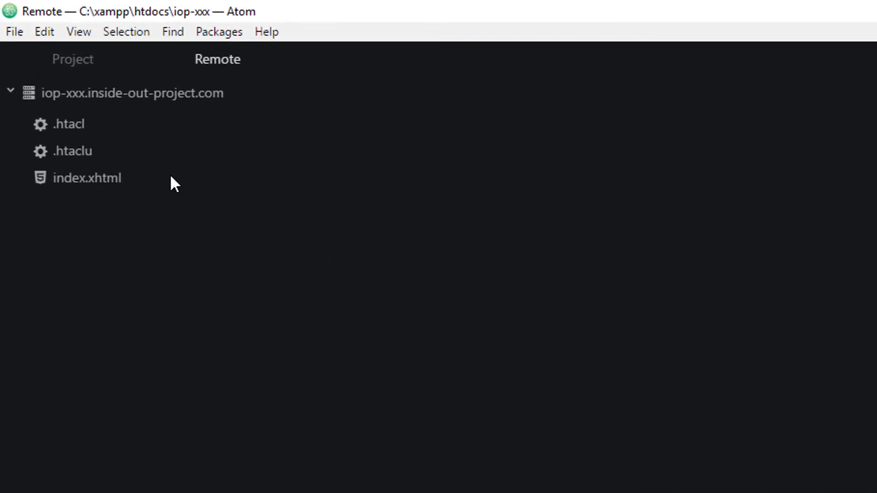
{"action": "left_click", "coordinate": [81, 65]}
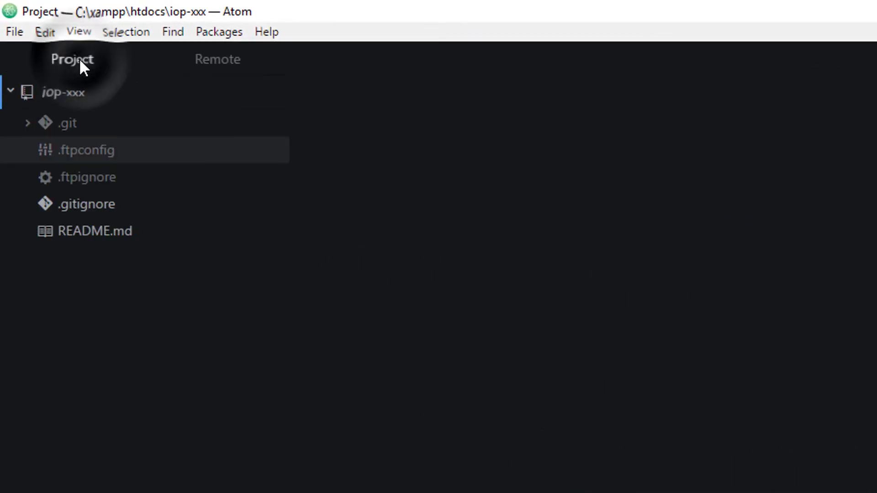
{"action": "left_click", "coordinate": [217, 62]}
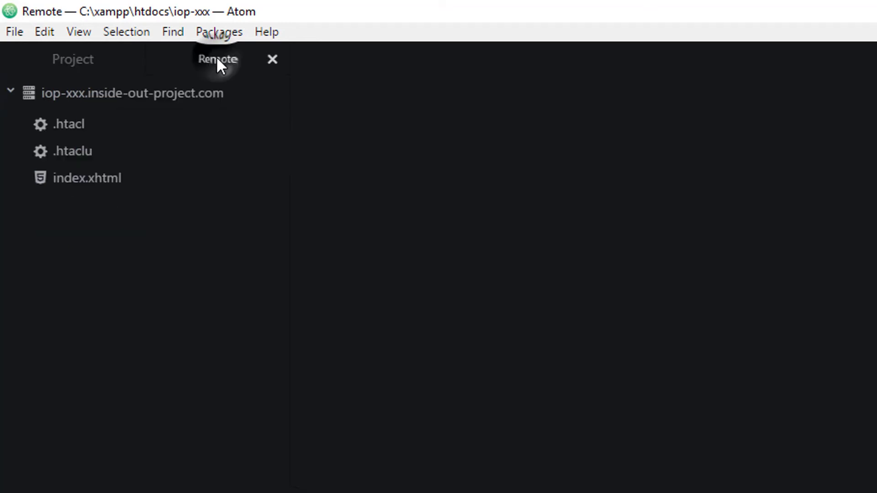
{"action": "left_click", "coordinate": [164, 92]}
{"action": "right_click", "coordinate": [164, 91]}
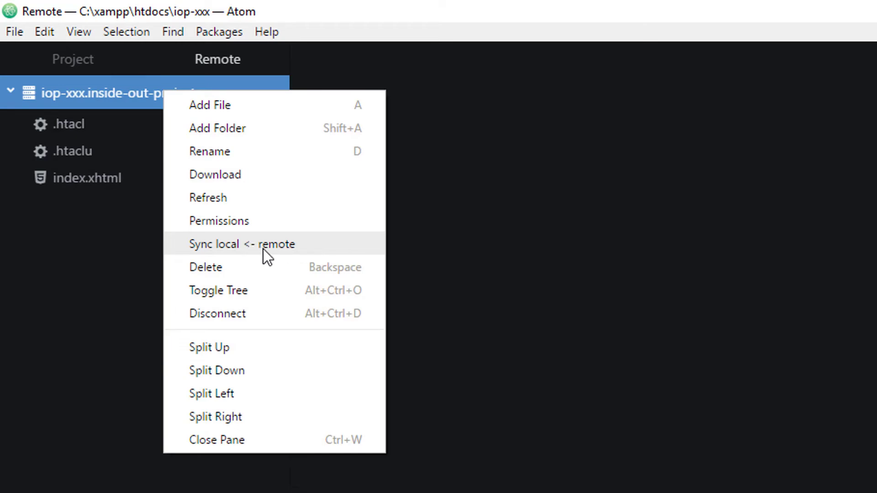
{"action": "left_click", "coordinate": [109, 61]}
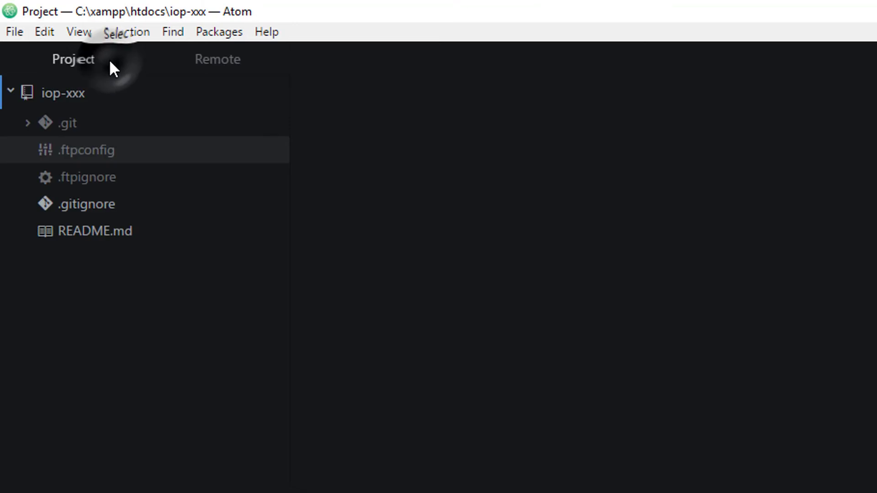
{"action": "right_click", "coordinate": [103, 99]}
{"action": "left_click", "coordinate": [67, 91]}
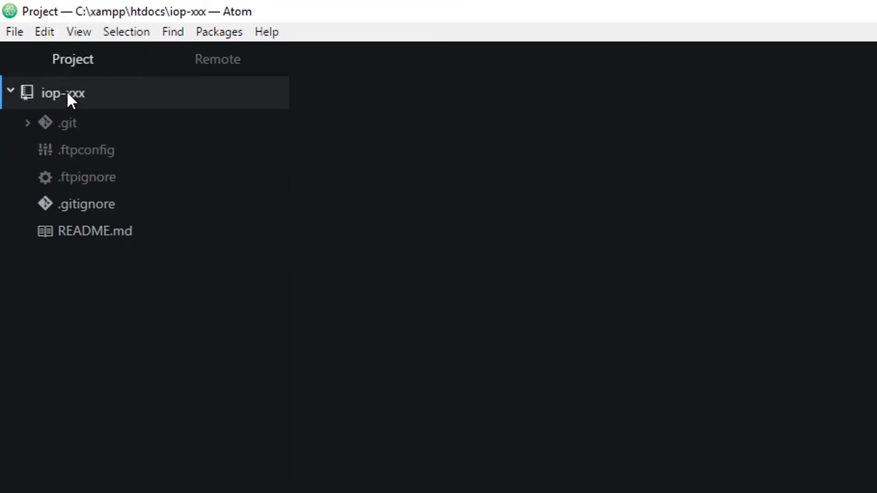
{"action": "left_click", "coordinate": [67, 91]}
{"action": "right_click", "coordinate": [67, 91]}
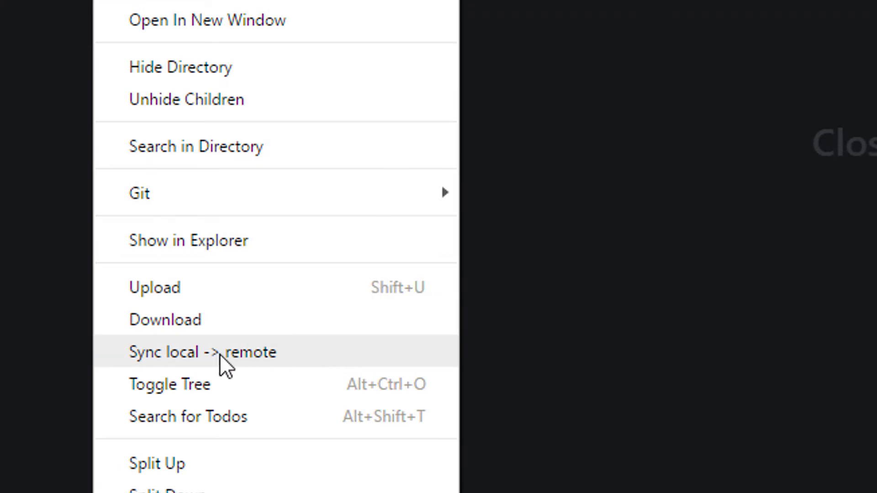
{"action": "left_click", "coordinate": [534, 294]}
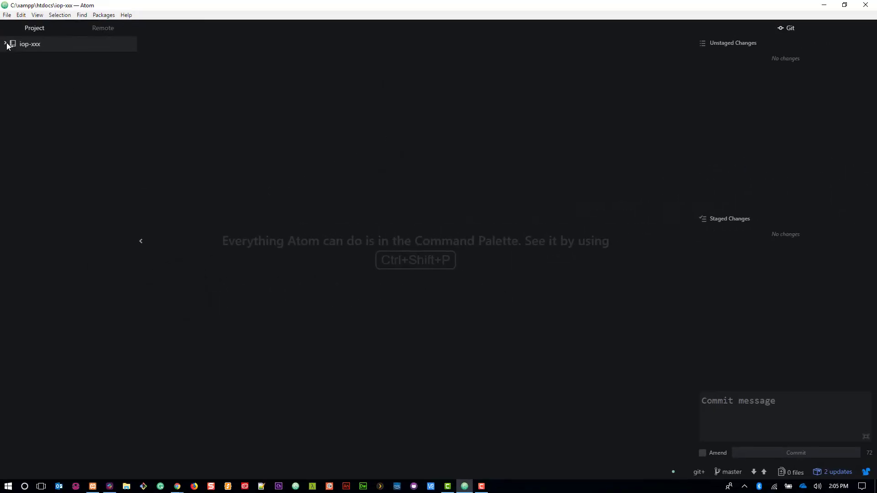
Step: Expand the iop-xxx folder in the project tree and close the Atom window
{"action": "left_click", "coordinate": [7, 44]}
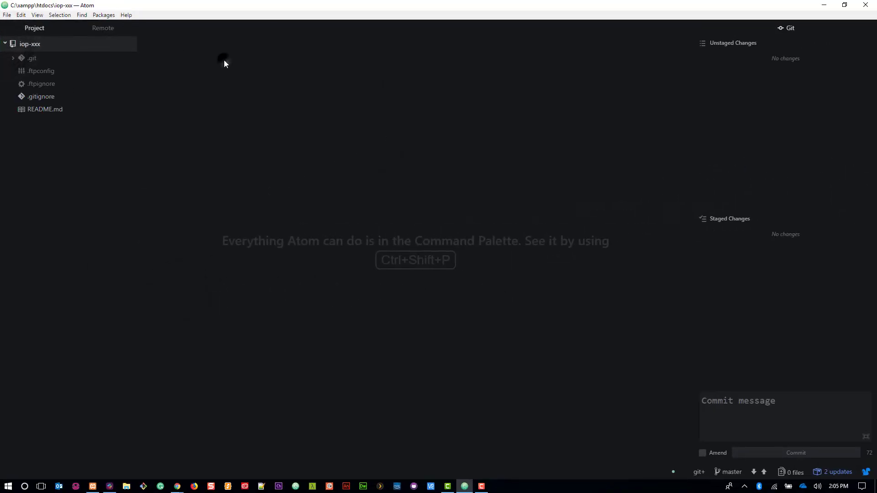
{"action": "left_click", "coordinate": [867, 7]}
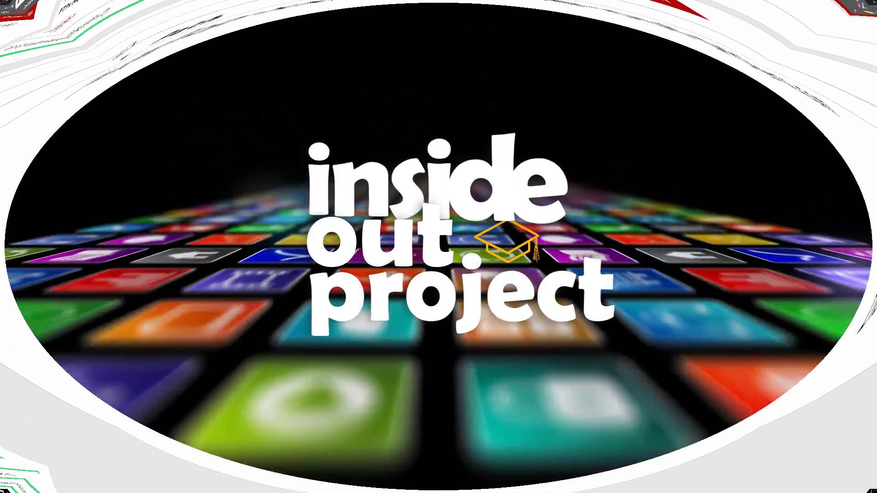